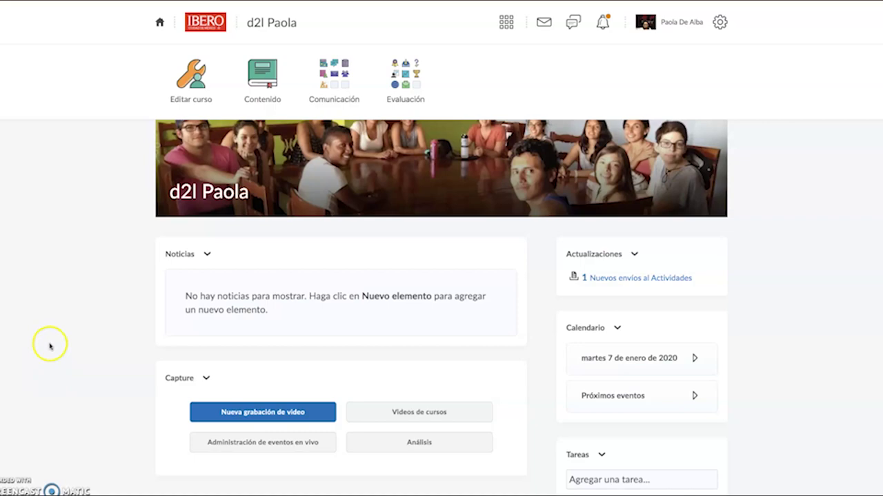
# Start a new attendance register from the course administration's Asistencia tool and name it Asistencia.
pyautogui.click(191, 69)
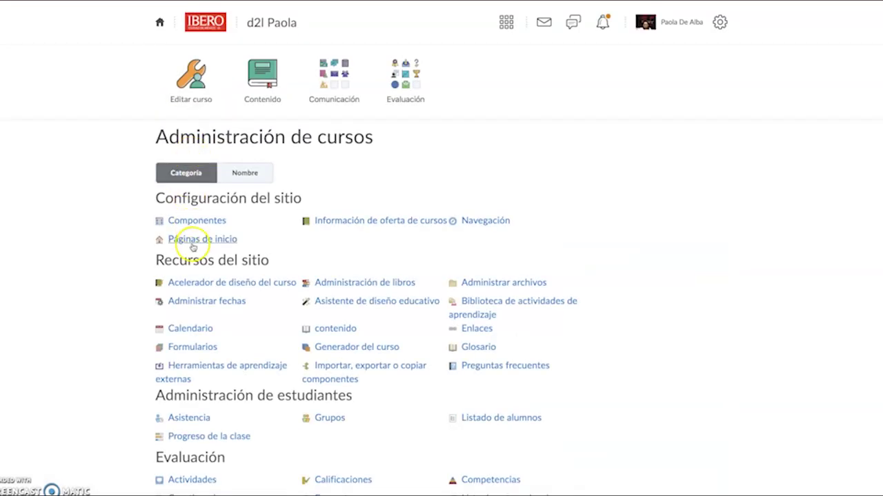
pyautogui.scroll(-2, 193, 283)
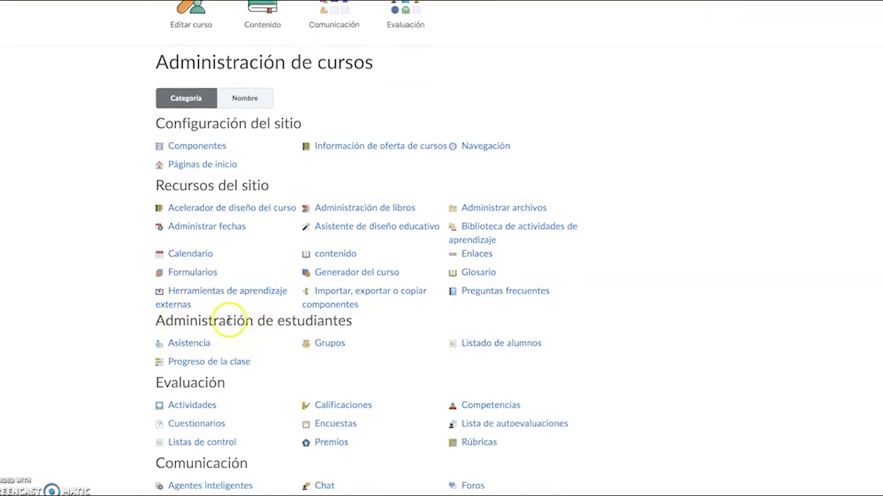
pyautogui.click(189, 343)
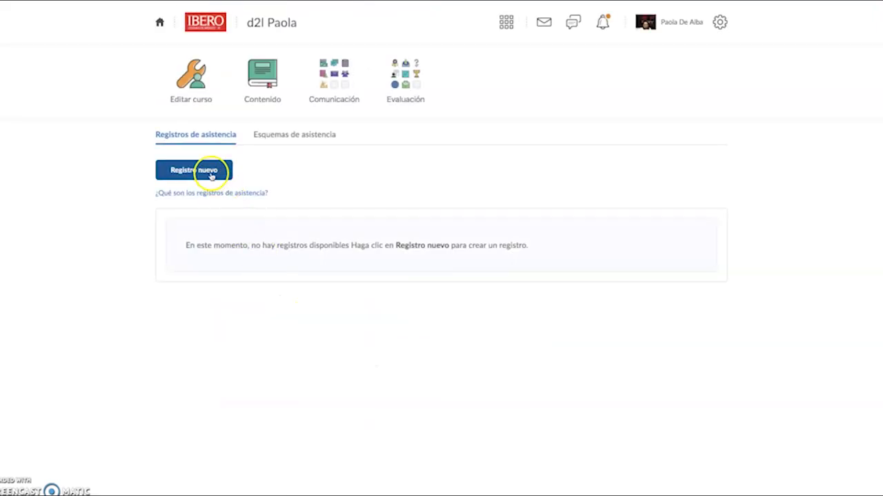
pyautogui.click(211, 176)
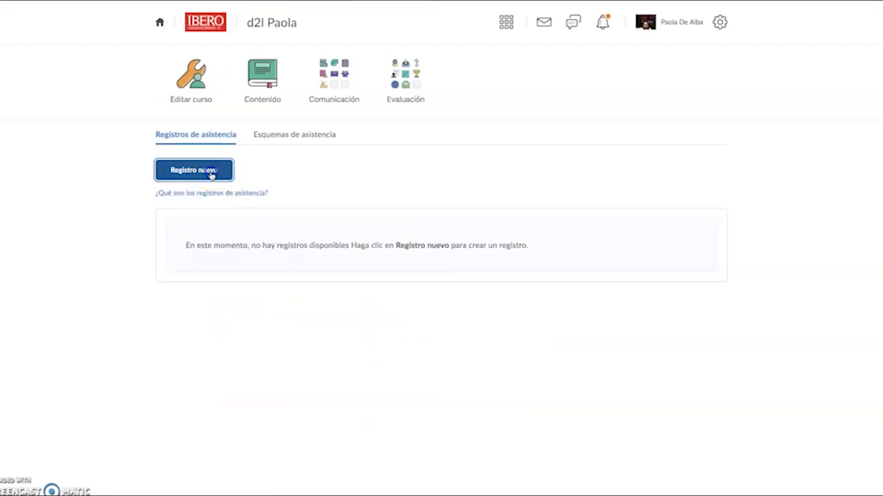
pyautogui.click(223, 225)
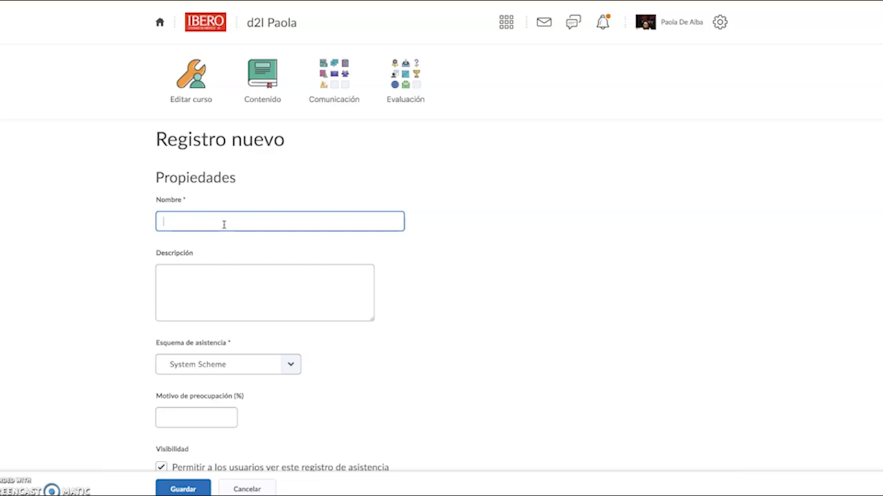
pyautogui.write('Asistencia')
pyautogui.click(248, 290)
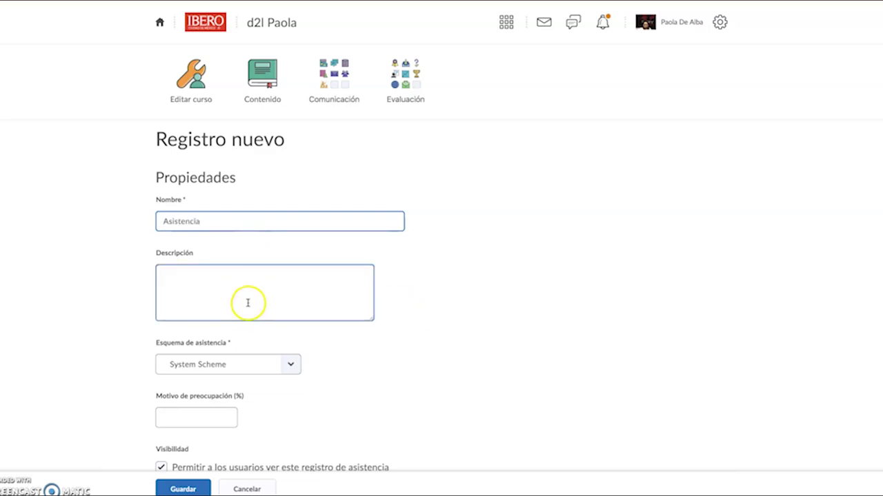
# Set the register's cause-for-concern percentage (Motivo de preocupación) to 15.
pyautogui.scroll(-2, 250, 300)
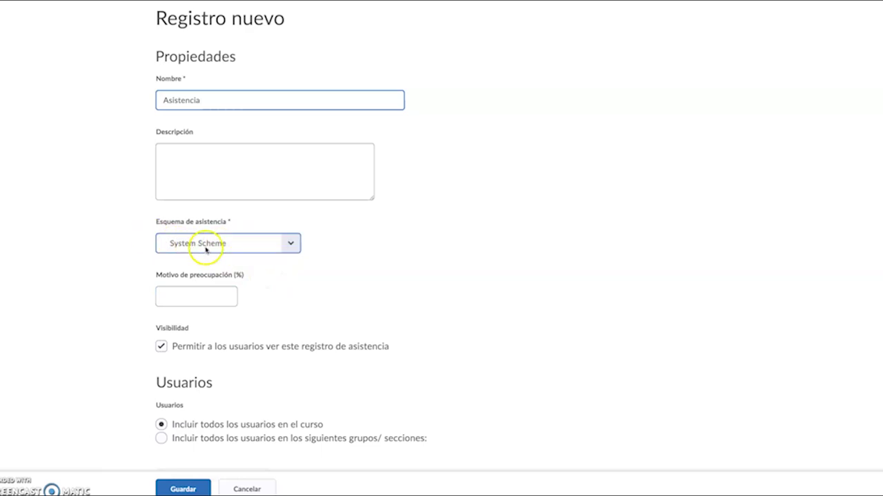
pyautogui.click(177, 300)
pyautogui.scroll(-2, 341, 301)
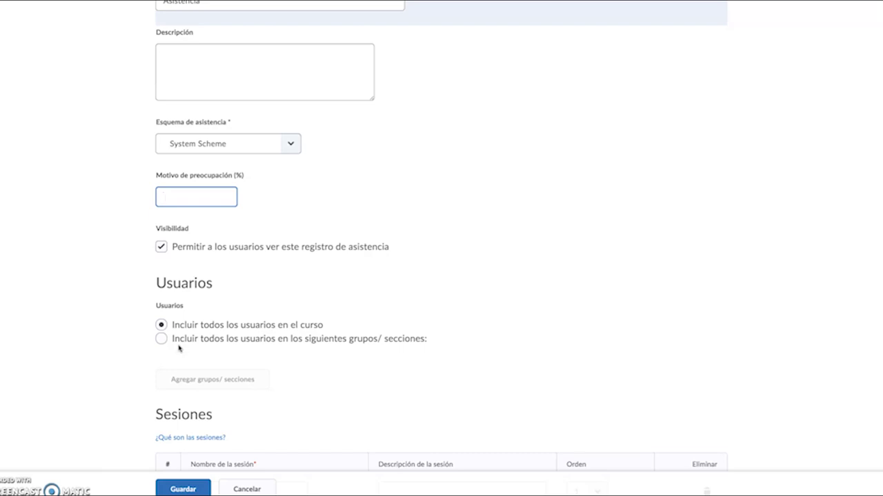
pyautogui.write('15')
# Examine the visibility, included users and session fields of the new attendance register.
pyautogui.scroll(-1, 419, 230)
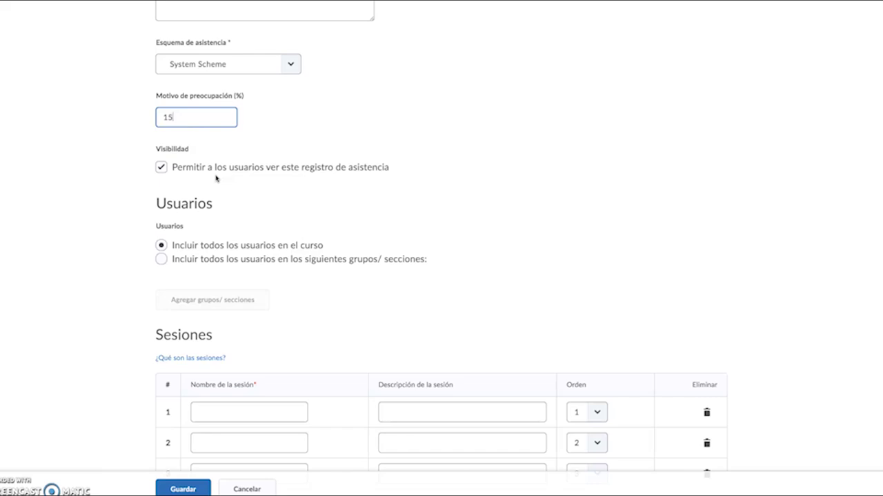
pyautogui.scroll(-1, 299, 199)
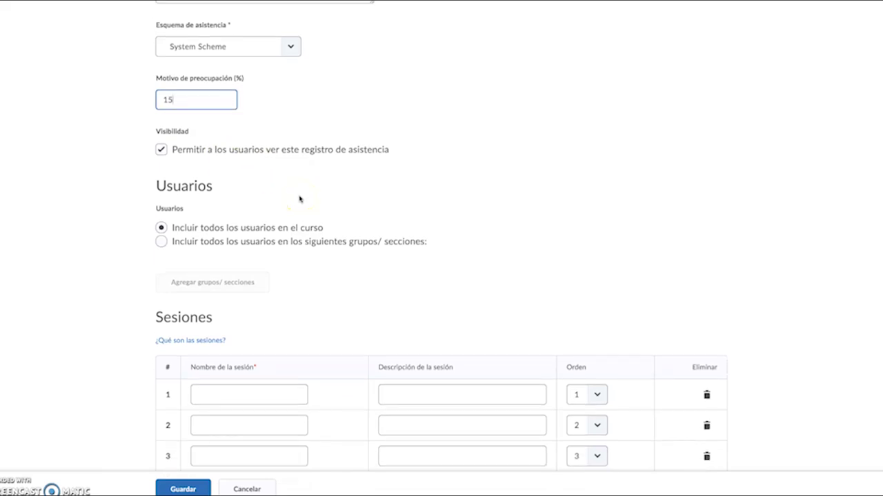
pyautogui.scroll(-2, 305, 198)
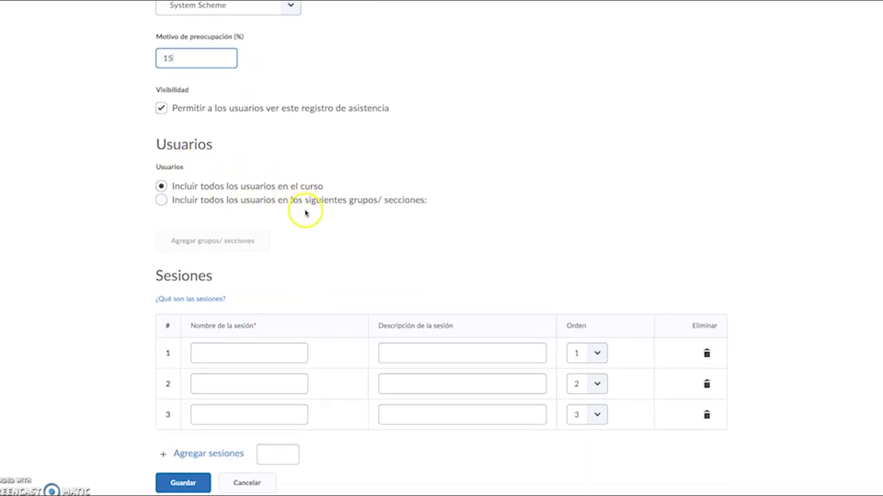
pyautogui.click(234, 352)
pyautogui.click(235, 384)
pyautogui.click(234, 411)
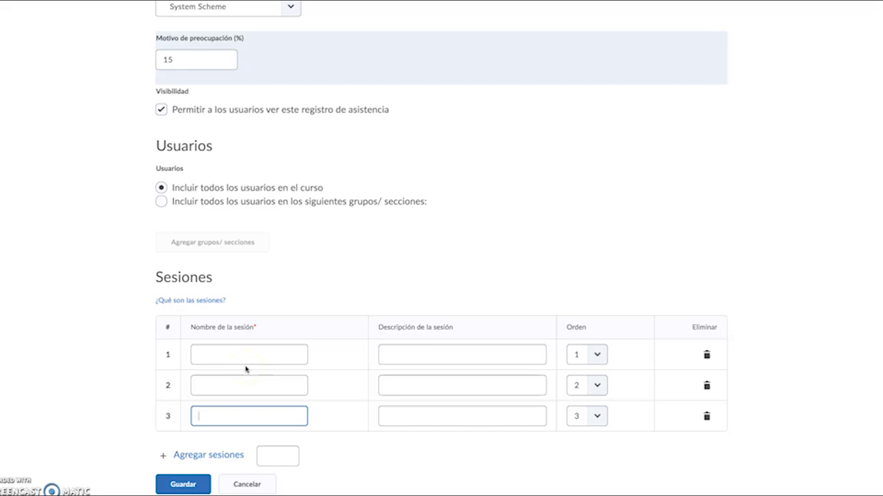
pyautogui.click(214, 357)
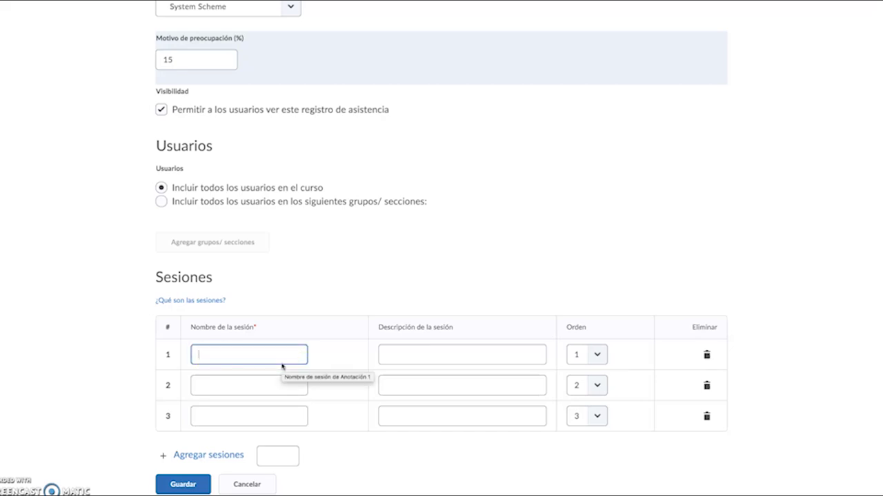
pyautogui.click(404, 376)
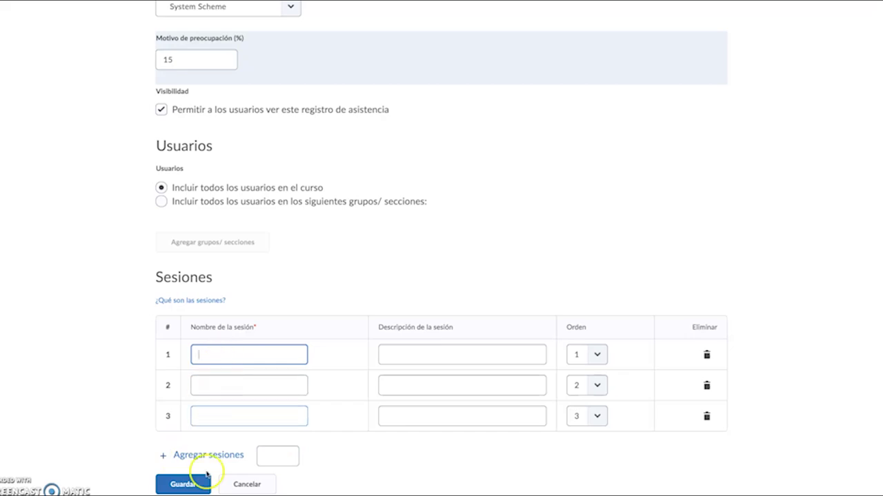
pyautogui.click(274, 456)
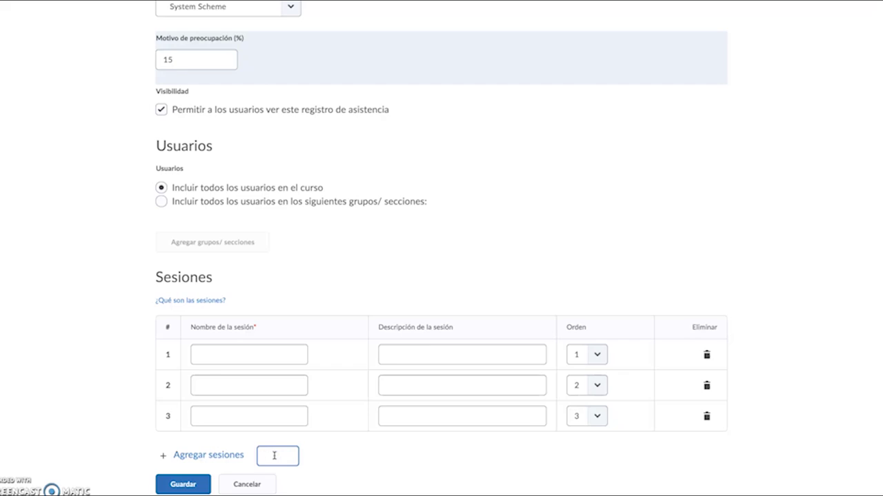
# Name the register's three sessions Clase 1, clase 2 and Clase 3.
pyautogui.click(224, 357)
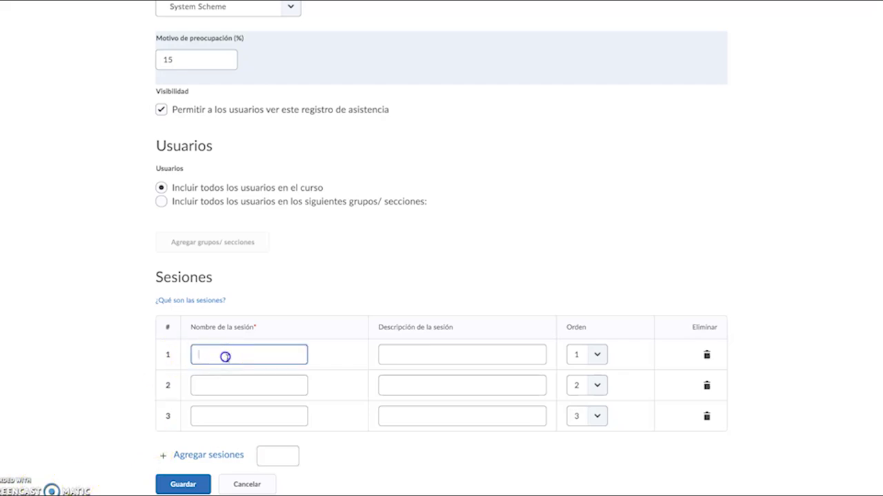
pyautogui.write('Clase 1')
pyautogui.click(249, 385)
pyautogui.write('clase 2')
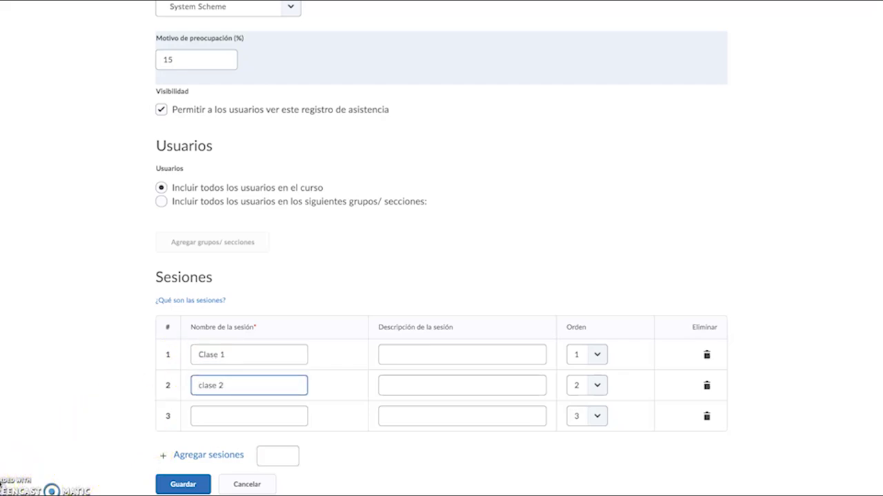
pyautogui.click(249, 416)
pyautogui.write('Clase')
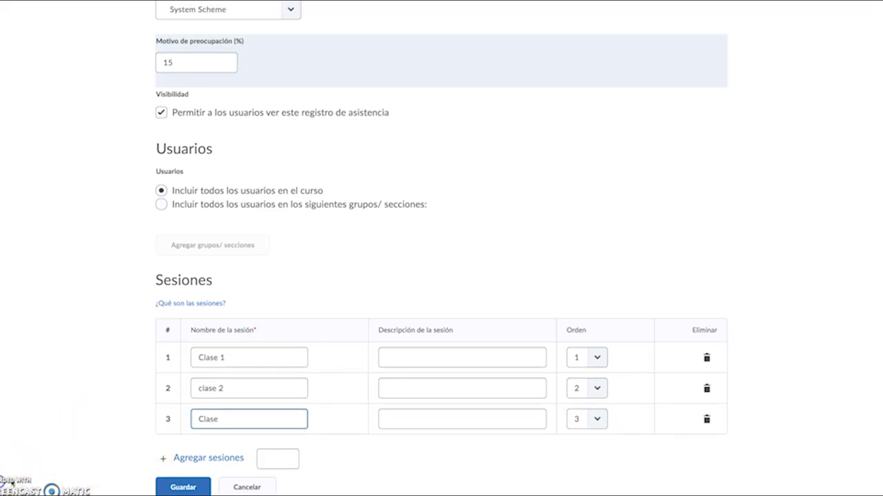
pyautogui.write(' 3')
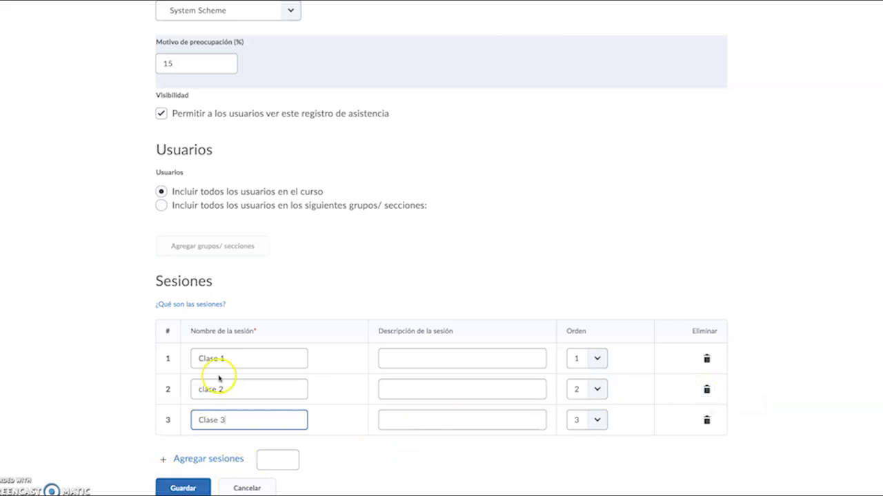
# Save the new attendance register and close it to return to the list of registers.
pyautogui.click(181, 488)
pyautogui.click(219, 427)
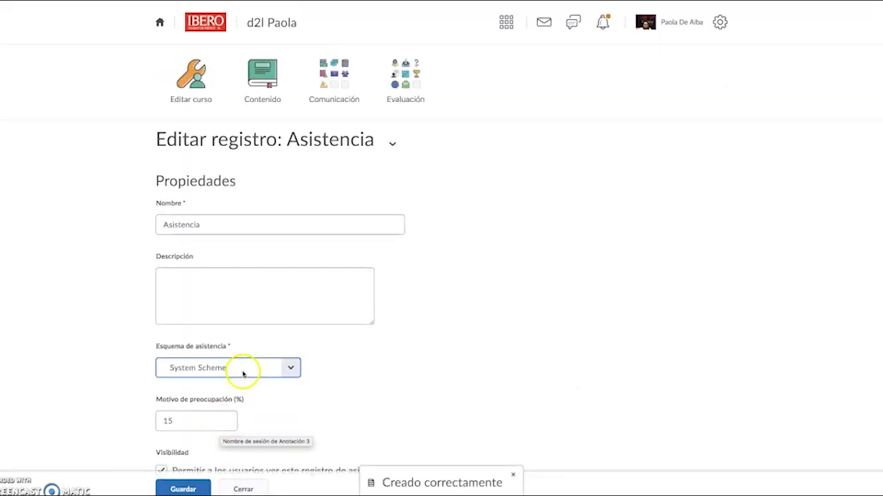
pyautogui.scroll(-4, 240, 371)
pyautogui.click(243, 489)
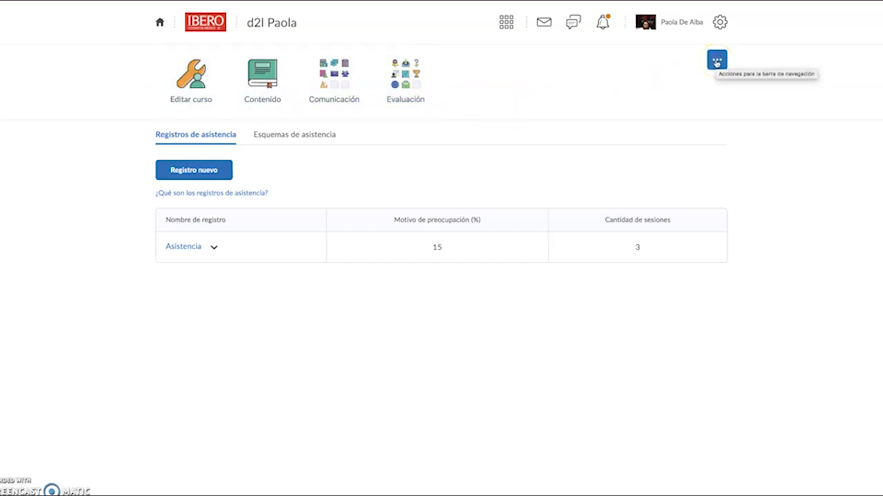
# Add the Asistencia system link to the course's current navigation bar, BARRA IBERO - Copiar, and save and close the bar.
pyautogui.click(717, 62)
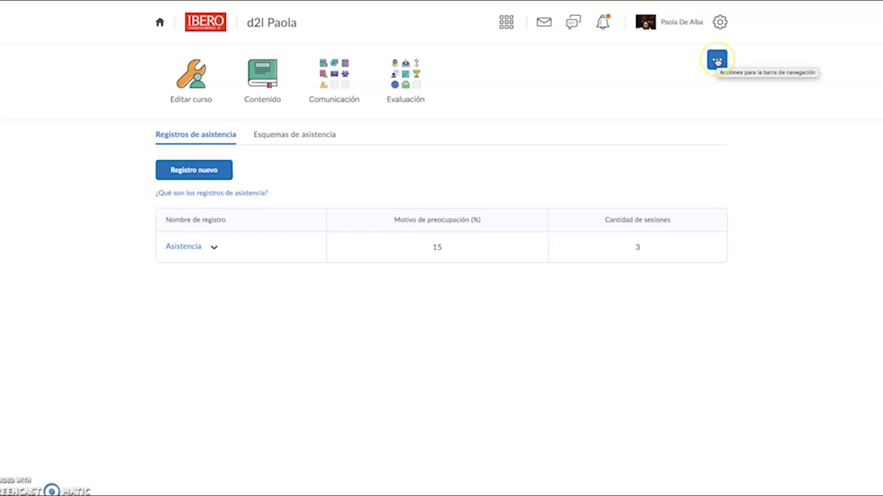
pyautogui.click(717, 62)
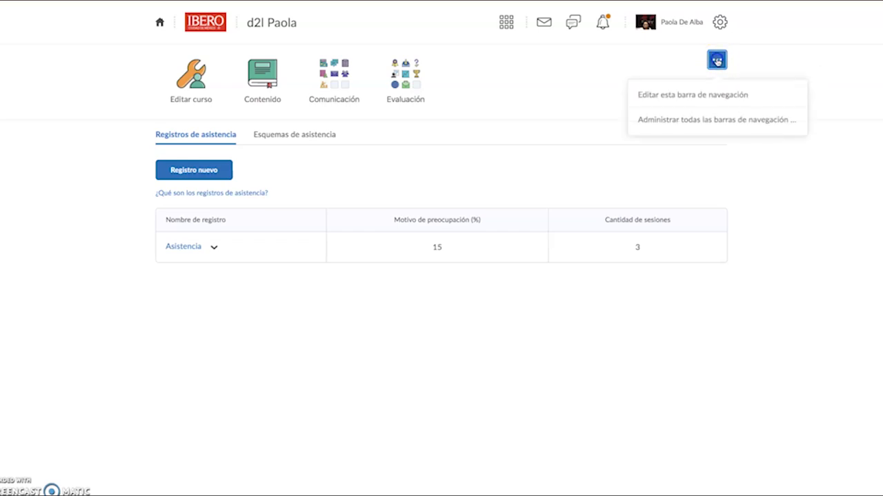
pyautogui.click(700, 96)
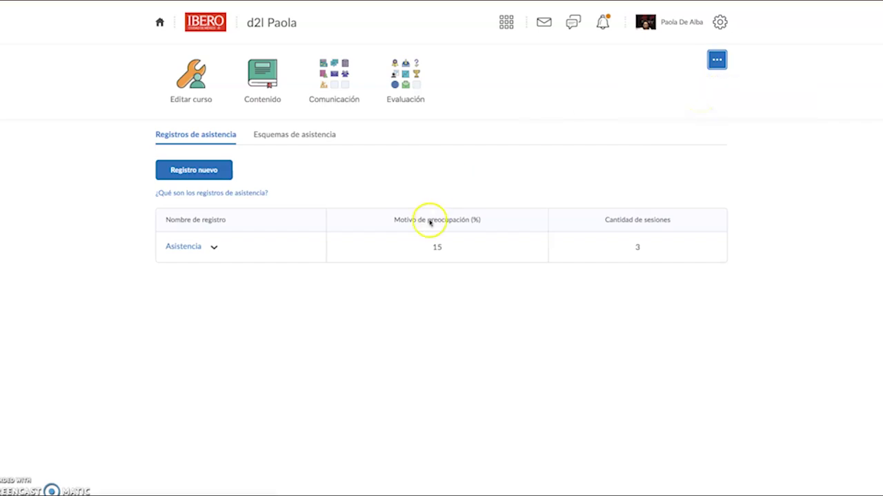
pyautogui.scroll(-1, 357, 268)
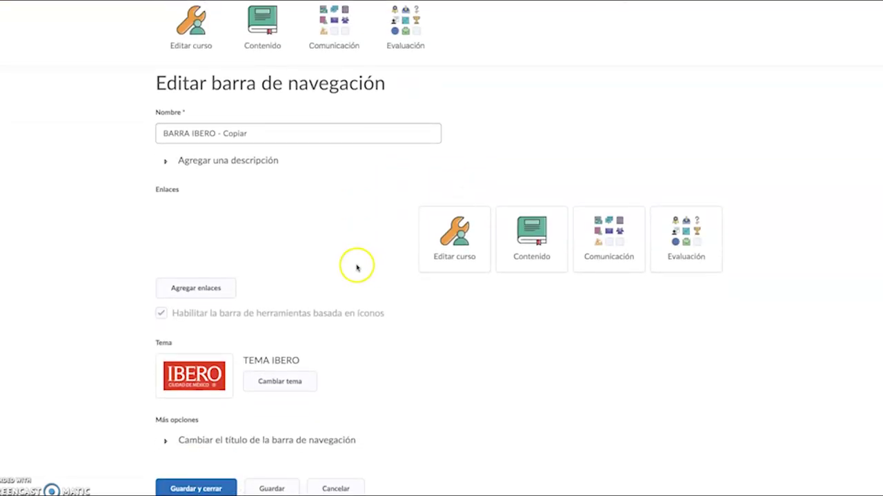
pyautogui.click(223, 295)
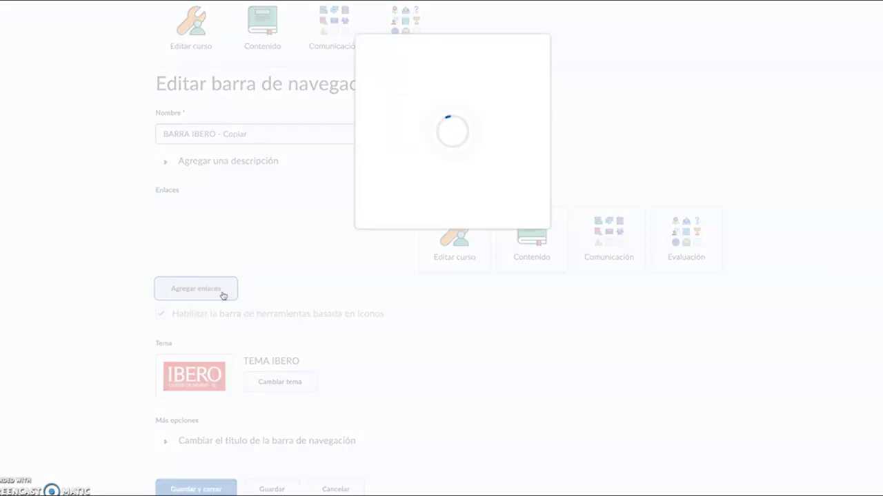
pyautogui.click(312, 175)
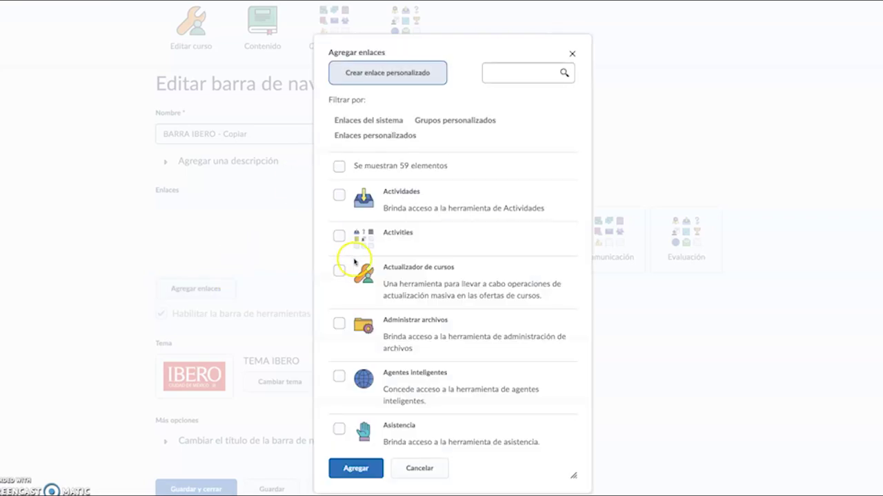
pyautogui.scroll(-2, 390, 310)
pyautogui.click(339, 298)
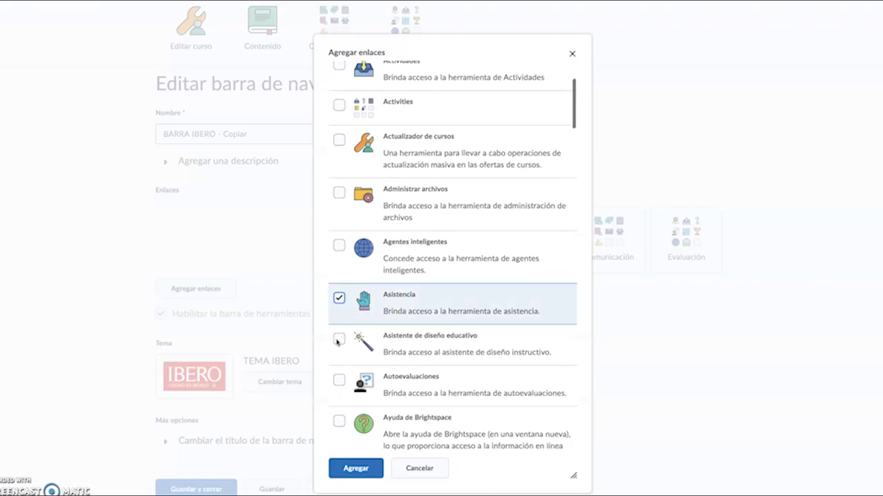
pyautogui.click(348, 469)
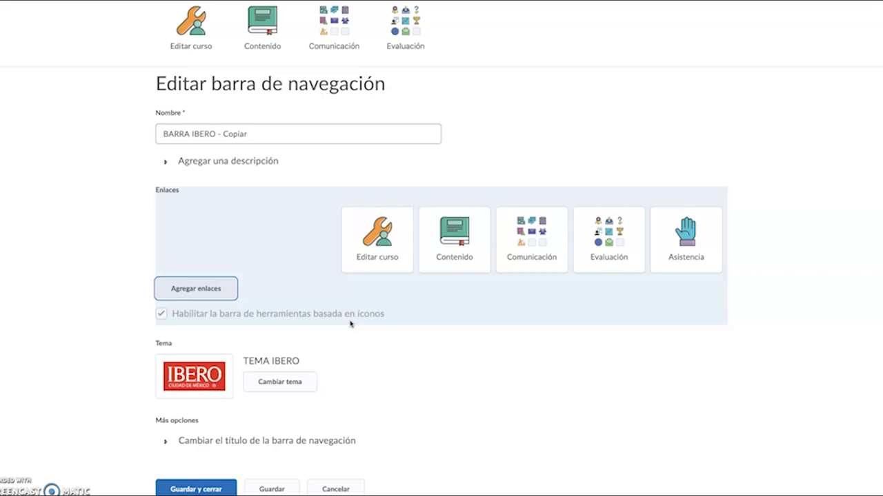
pyautogui.click(212, 489)
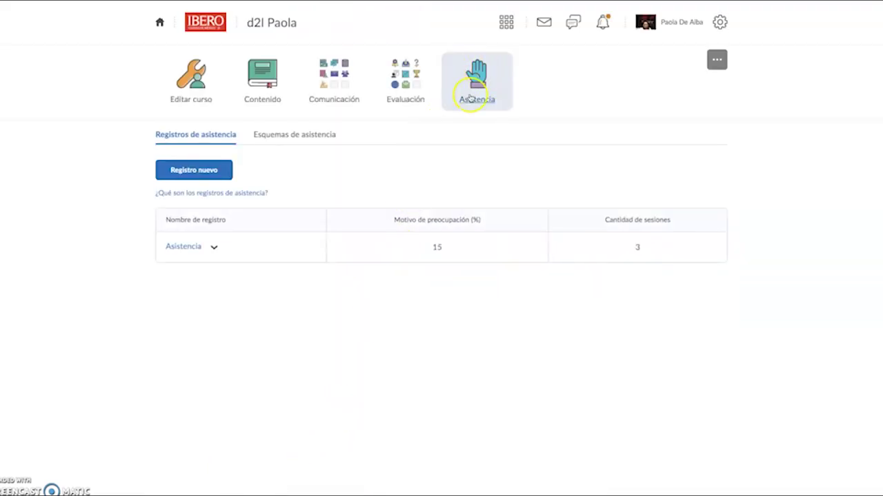
# Open the attendance tool through the new Asistencia link and display the Asistencia register's attendance data.
pyautogui.click(476, 69)
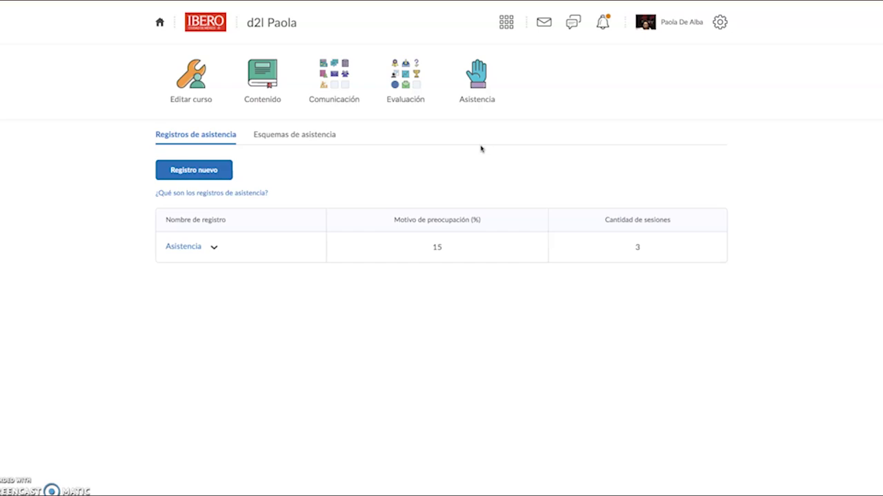
pyautogui.click(468, 104)
pyautogui.click(215, 246)
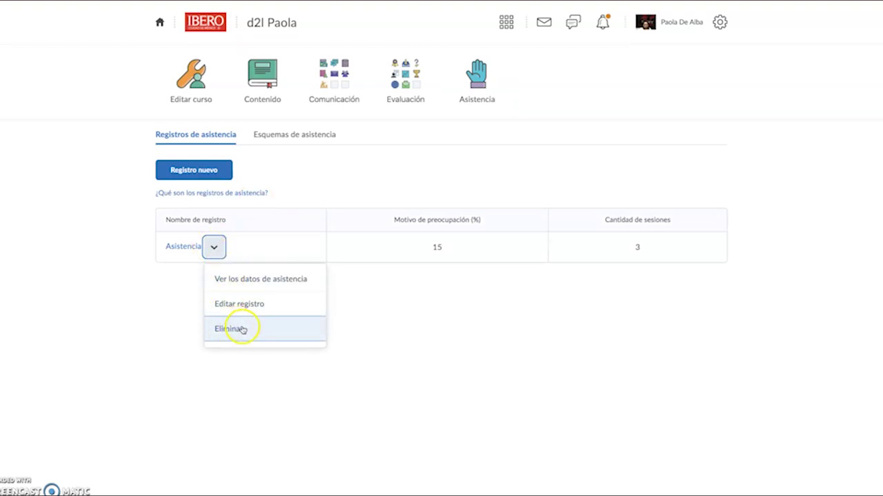
pyautogui.click(172, 292)
pyautogui.click(213, 249)
pyautogui.click(192, 249)
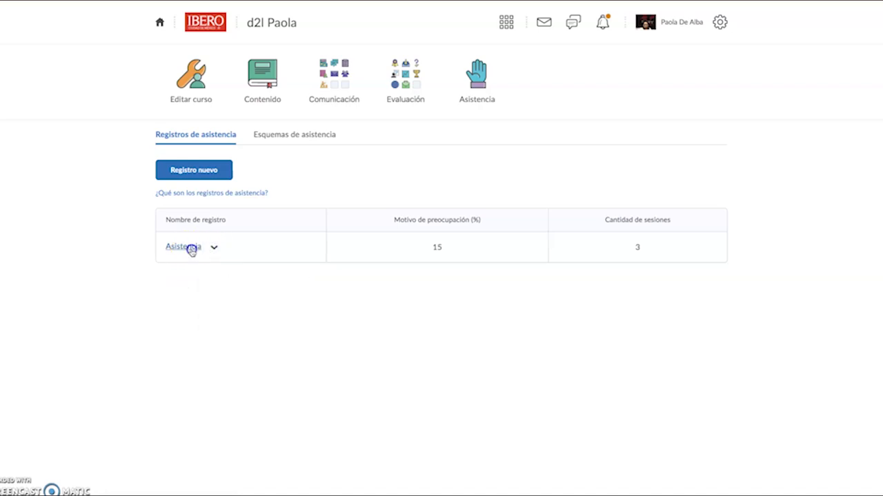
pyautogui.click(189, 250)
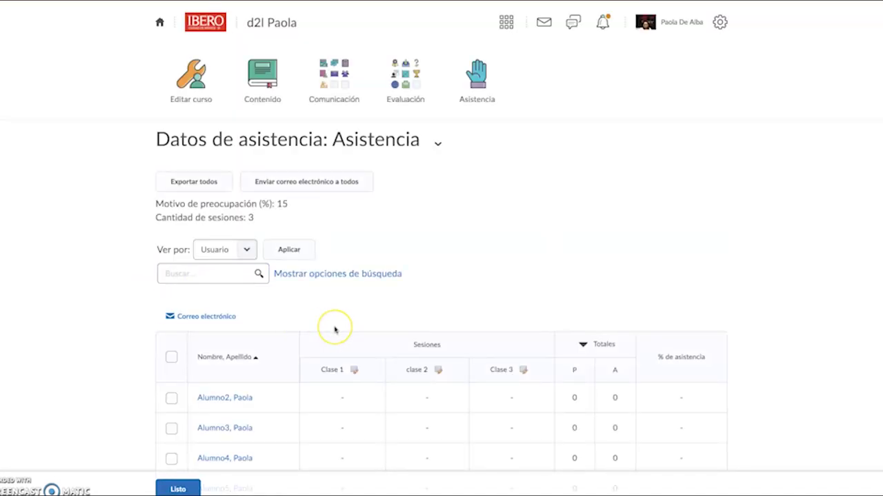
pyautogui.scroll(-3, 335, 329)
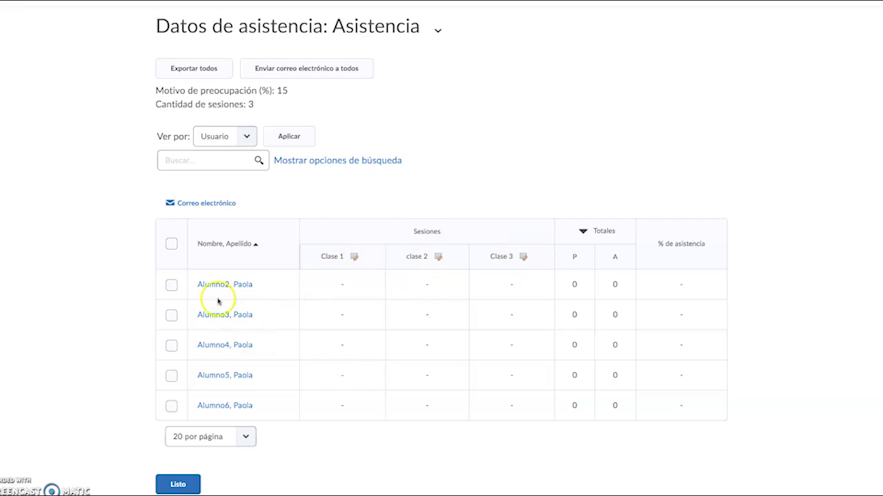
# Open attendance entry for the Clase 1 session and set the first listed student's status to P and the second's to A.
pyautogui.click(355, 258)
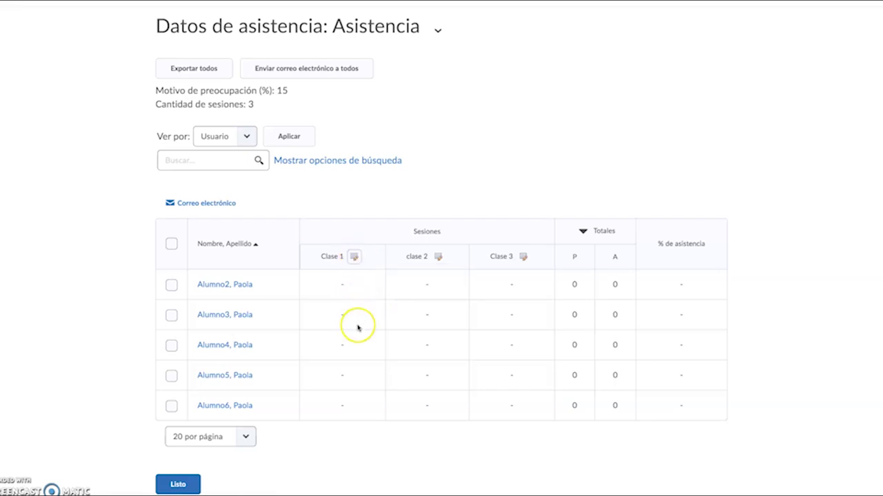
pyautogui.scroll(-3, 356, 337)
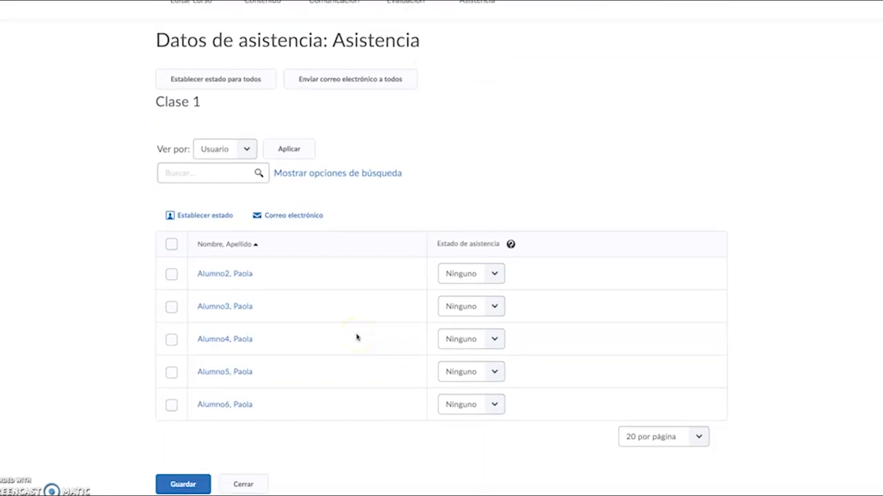
pyautogui.click(493, 273)
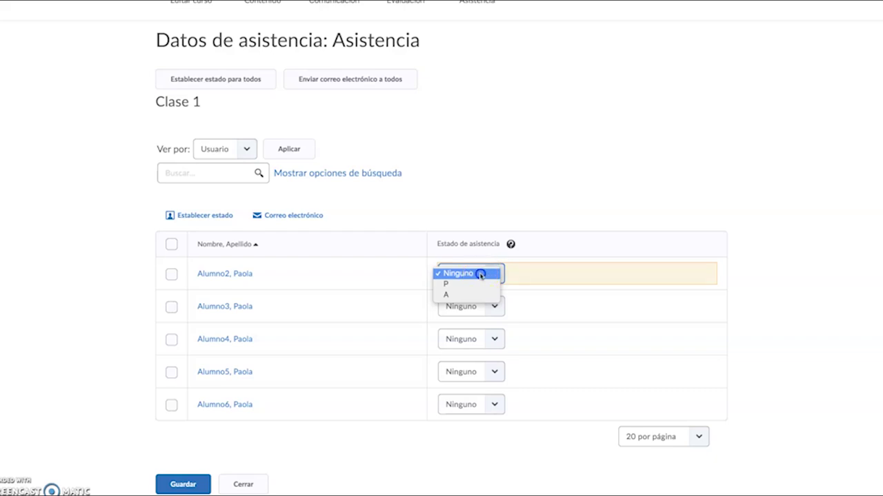
pyautogui.click(480, 274)
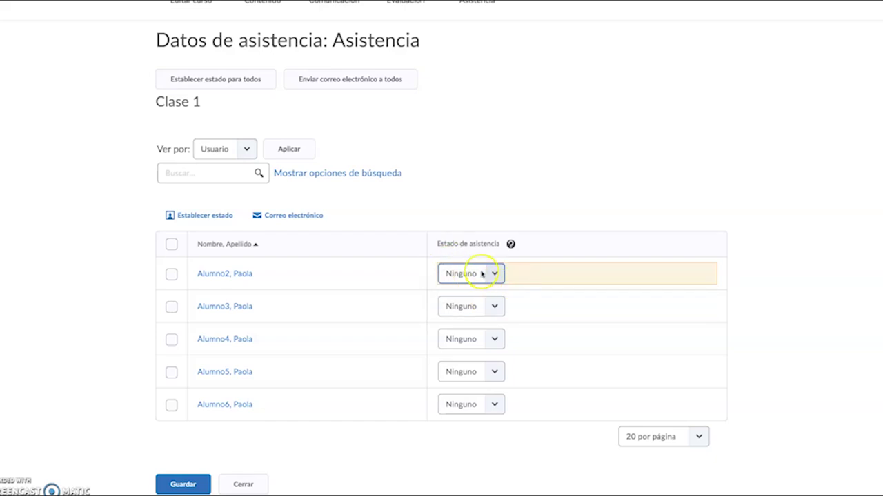
pyautogui.click(473, 278)
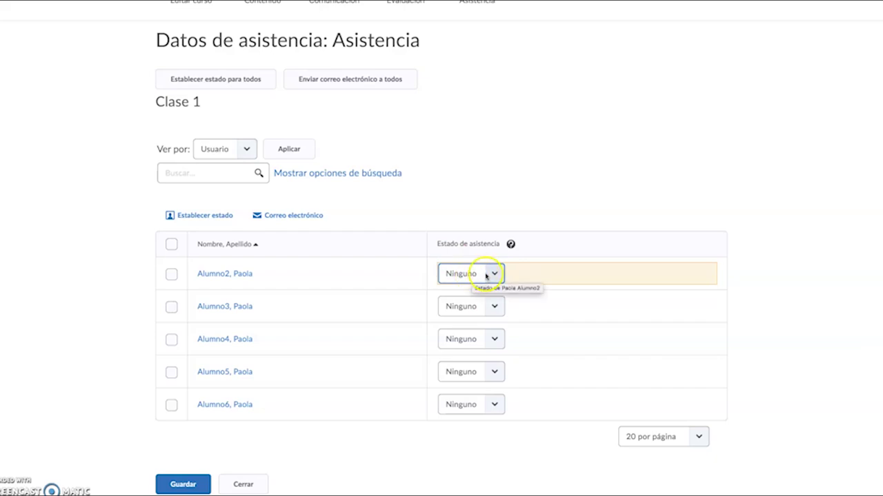
pyautogui.click(498, 275)
pyautogui.click(455, 284)
pyautogui.click(494, 309)
pyautogui.click(463, 329)
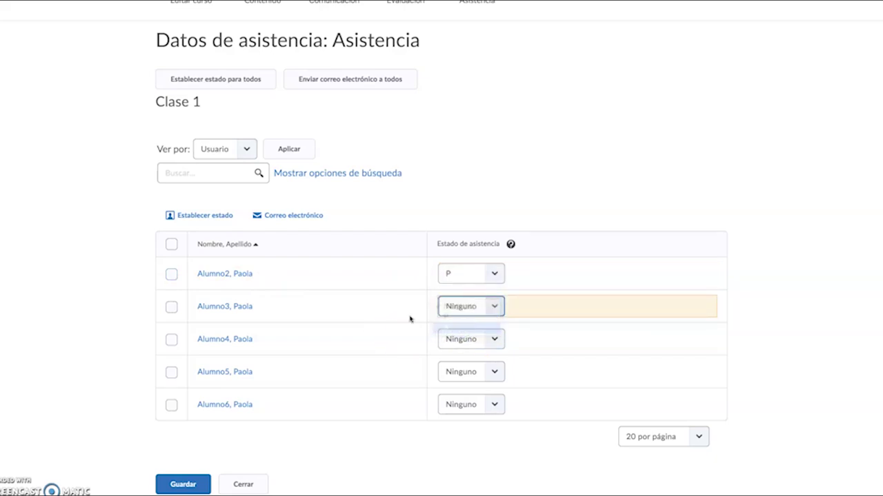
# Select the last four listed students and set their attendance status to P together in one bulk change.
pyautogui.click(171, 339)
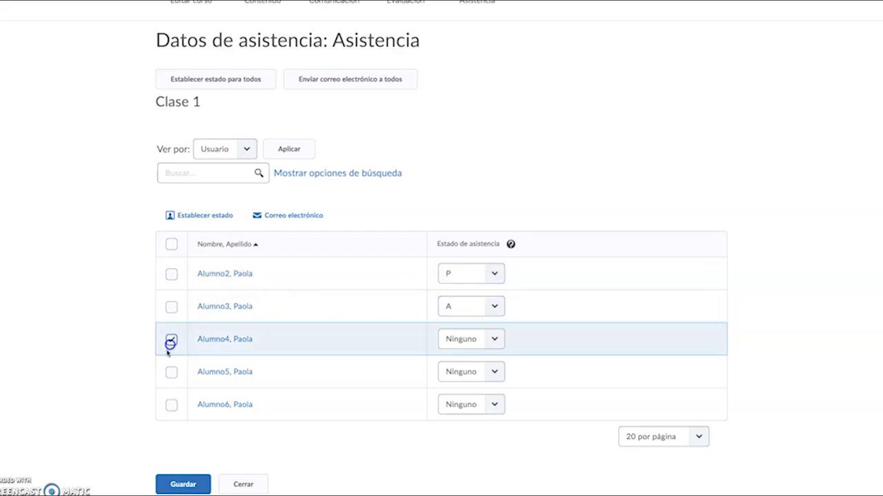
pyautogui.click(171, 372)
pyautogui.click(171, 404)
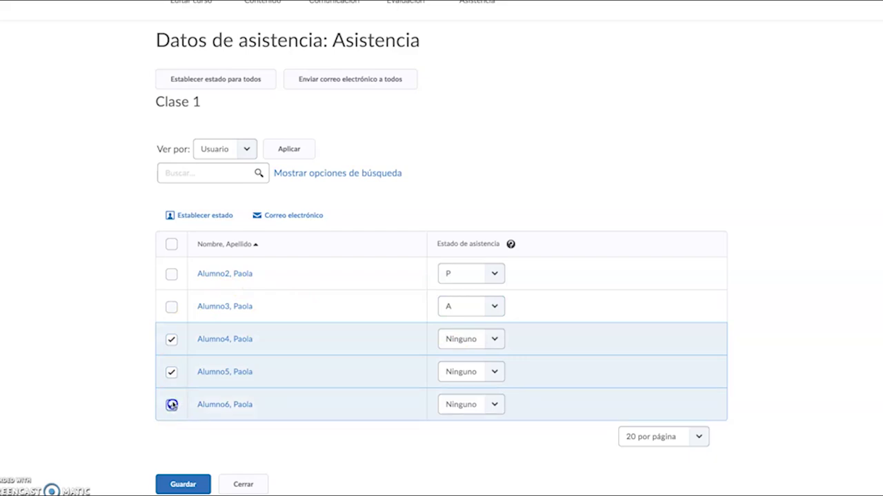
pyautogui.click(171, 306)
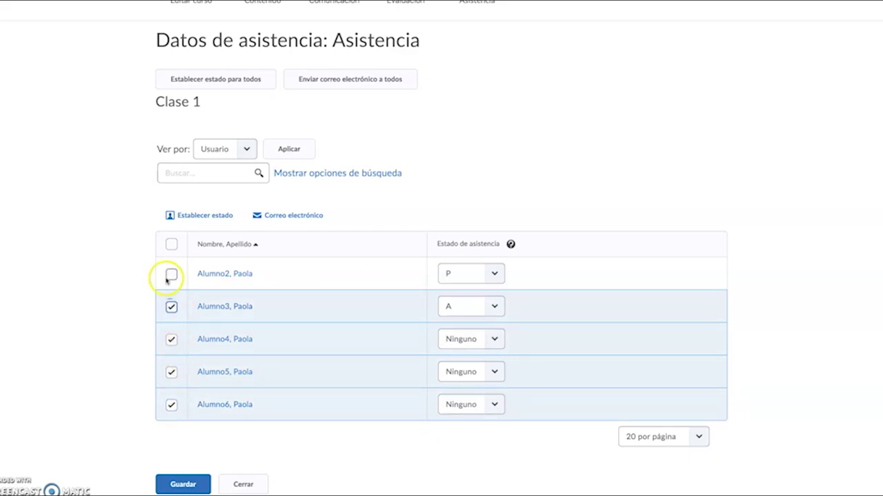
pyautogui.click(200, 215)
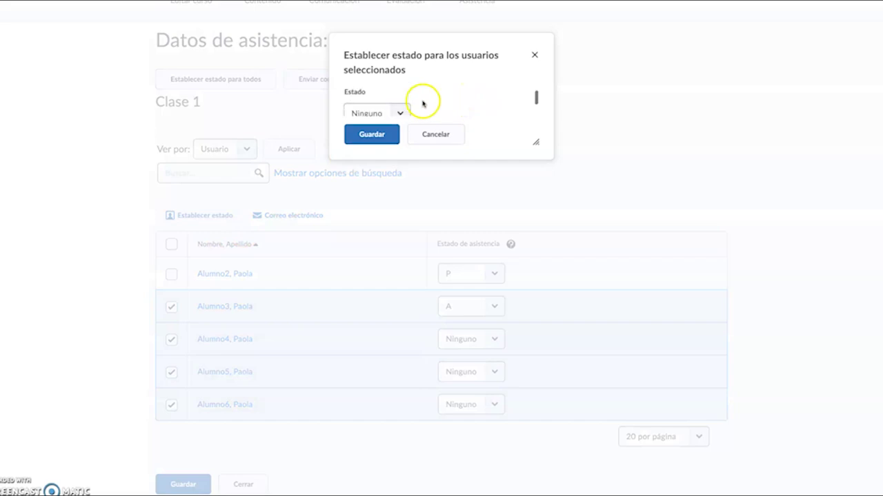
pyautogui.moveTo(536, 142); pyautogui.dragTo(669, 254)
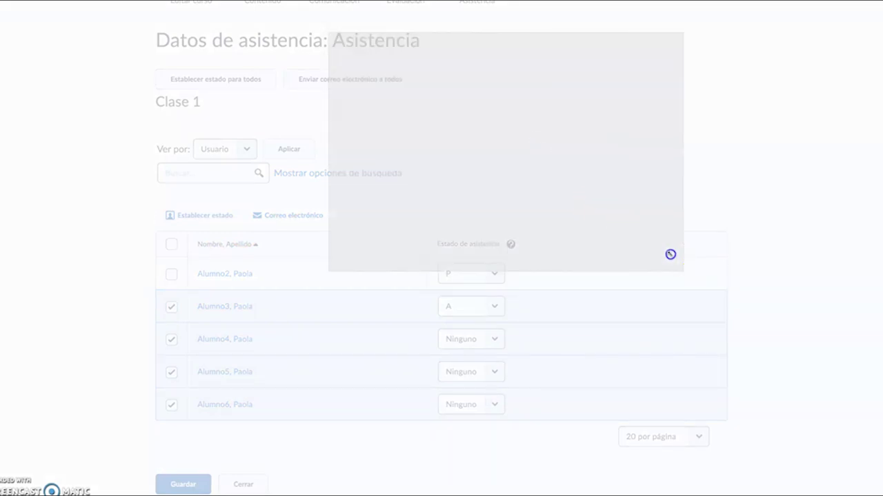
pyautogui.click(399, 111)
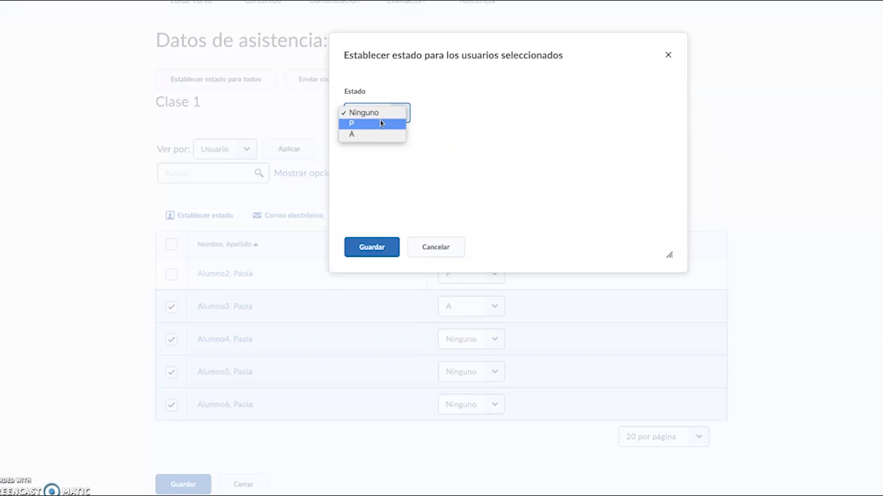
pyautogui.click(378, 123)
pyautogui.click(378, 251)
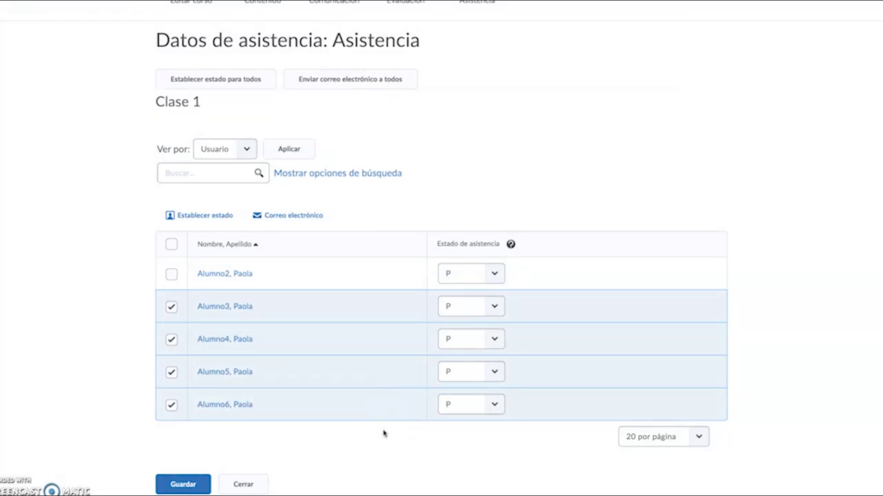
# Select all students in the Clase 1 list, and clear the whole selection again.
pyautogui.click(171, 244)
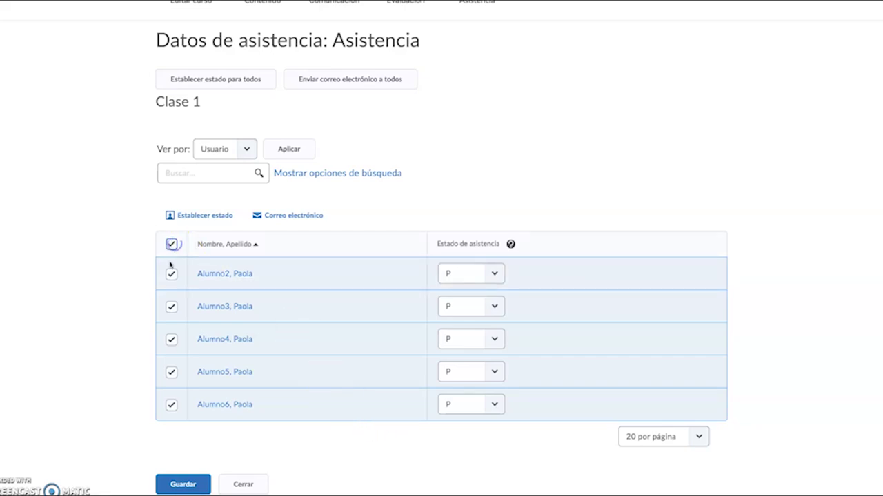
pyautogui.click(171, 244)
pyautogui.click(483, 303)
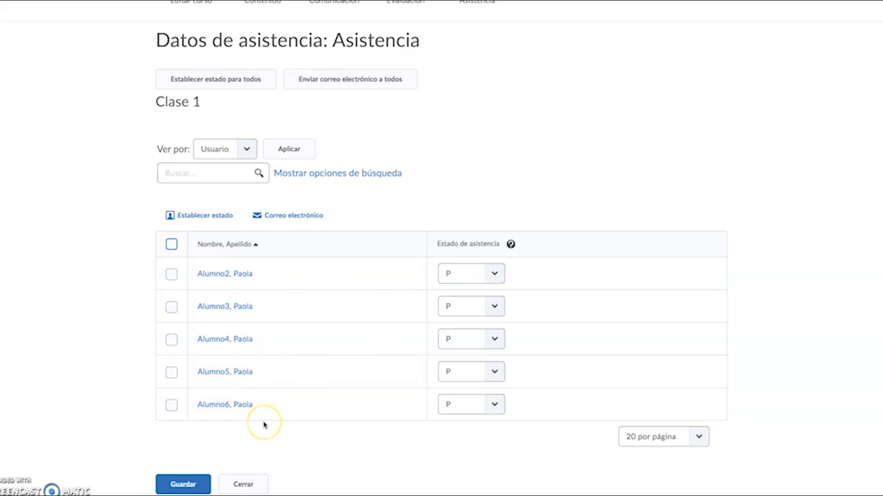
# Save the Clase 1 attendance and close the attendance data to return to the list of registers.
pyautogui.click(193, 483)
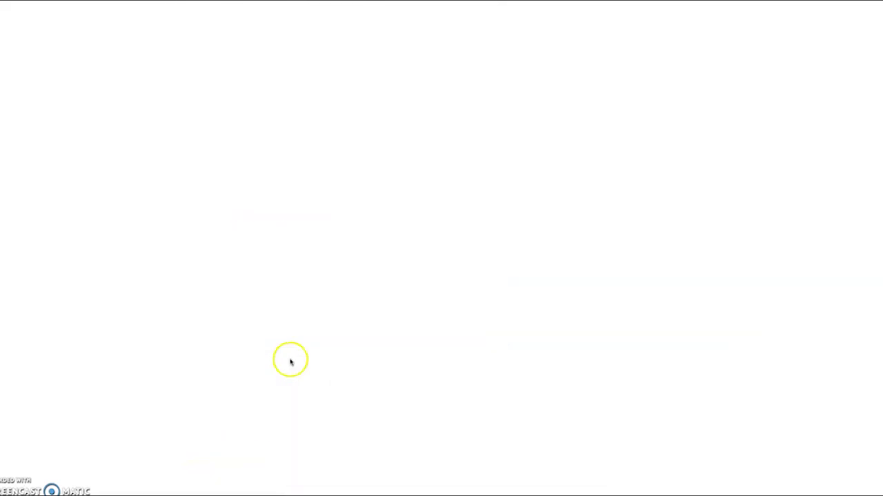
pyautogui.scroll(-2, 388, 347)
pyautogui.click(242, 489)
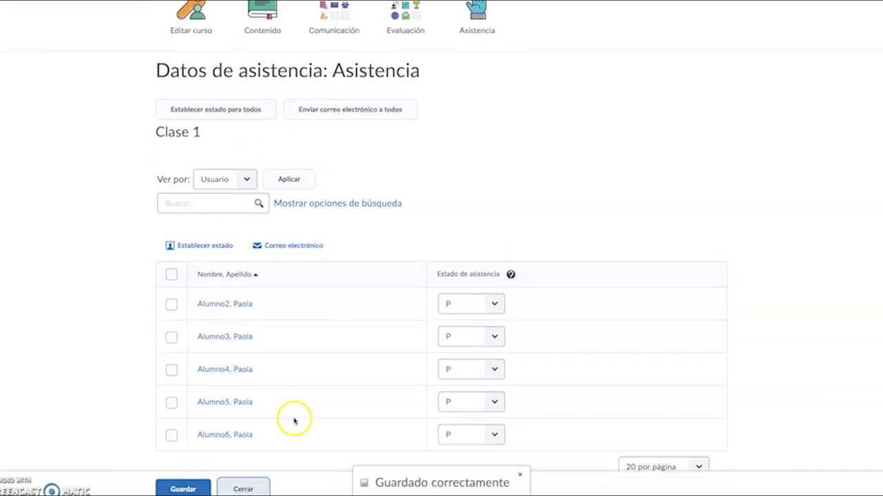
pyautogui.scroll(-3, 380, 287)
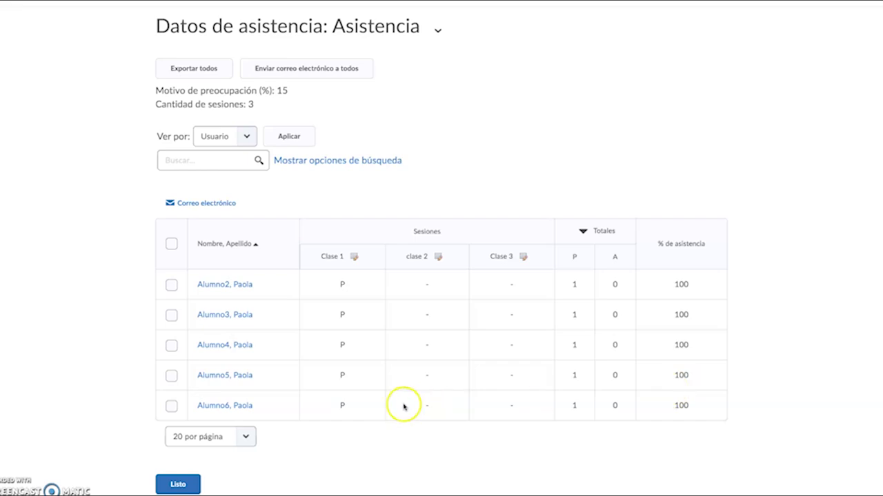
pyautogui.click(196, 485)
pyautogui.scroll(-1, 424, 253)
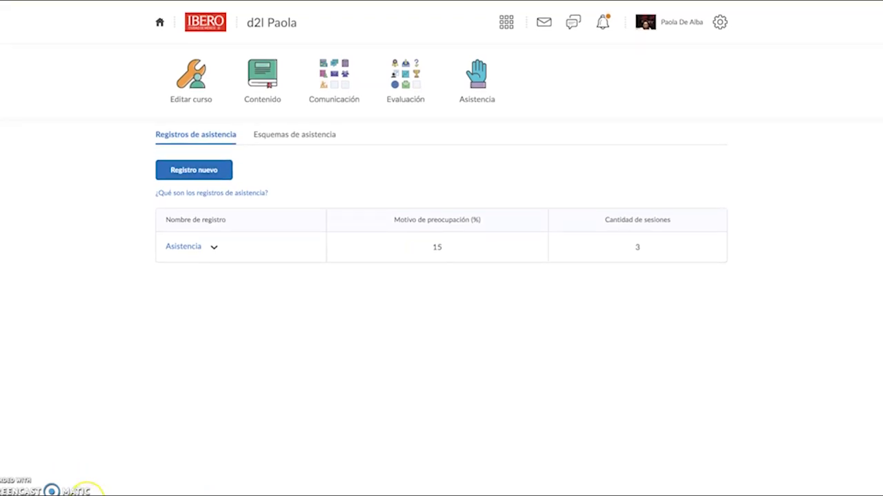